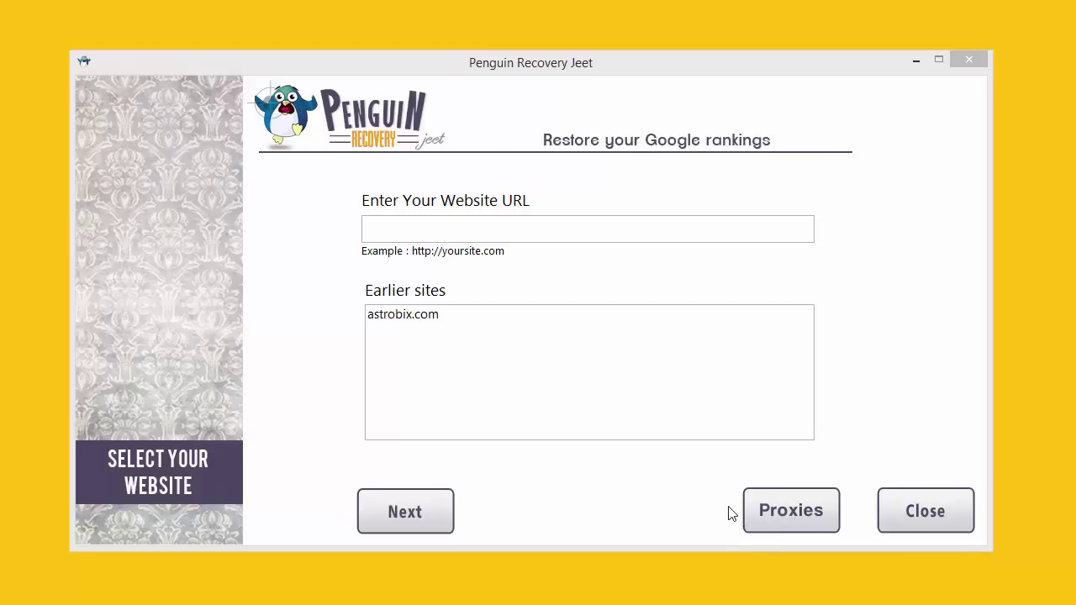
# - Open the Proxies settings window and move it up and to the left
pyautogui.click(780, 524)
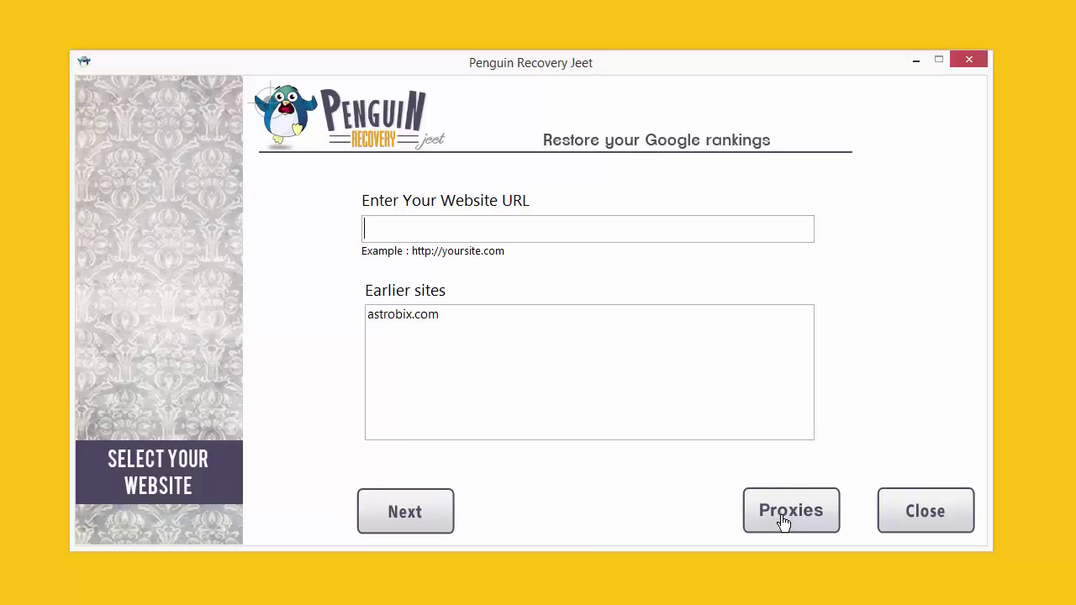
pyautogui.moveTo(826, 110); pyautogui.dragTo(627, 72)
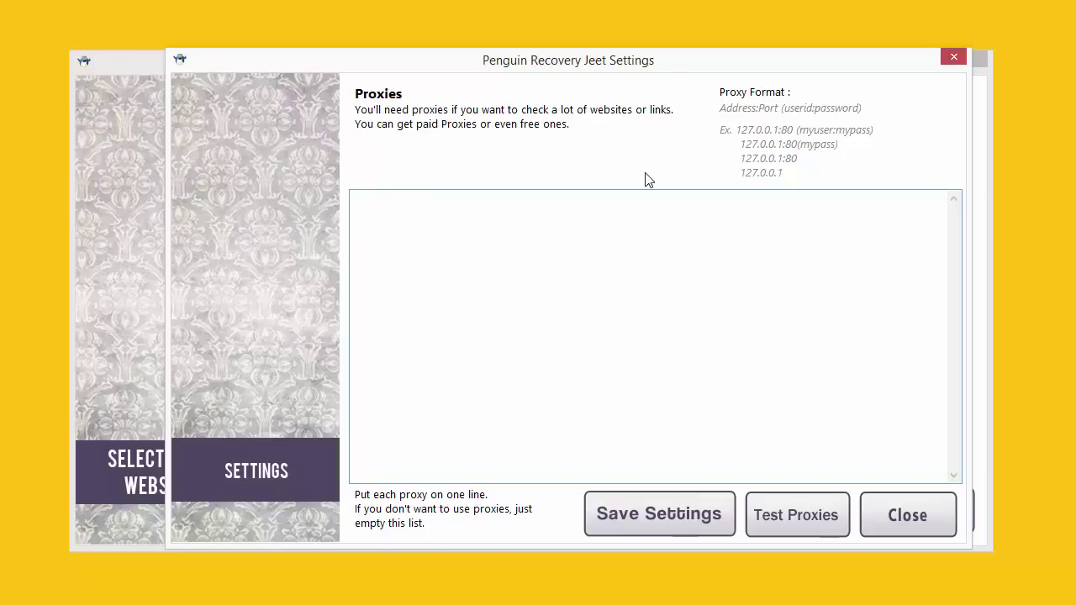
pyautogui.moveTo(672, 68); pyautogui.dragTo(658, 54)
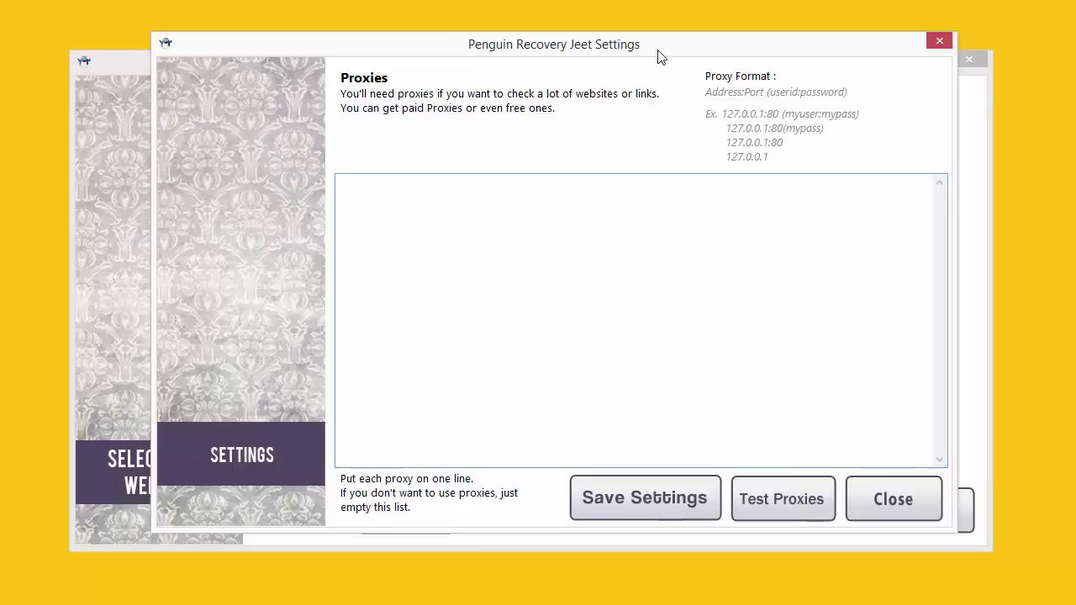
pyautogui.moveTo(659, 54); pyautogui.dragTo(625, 51)
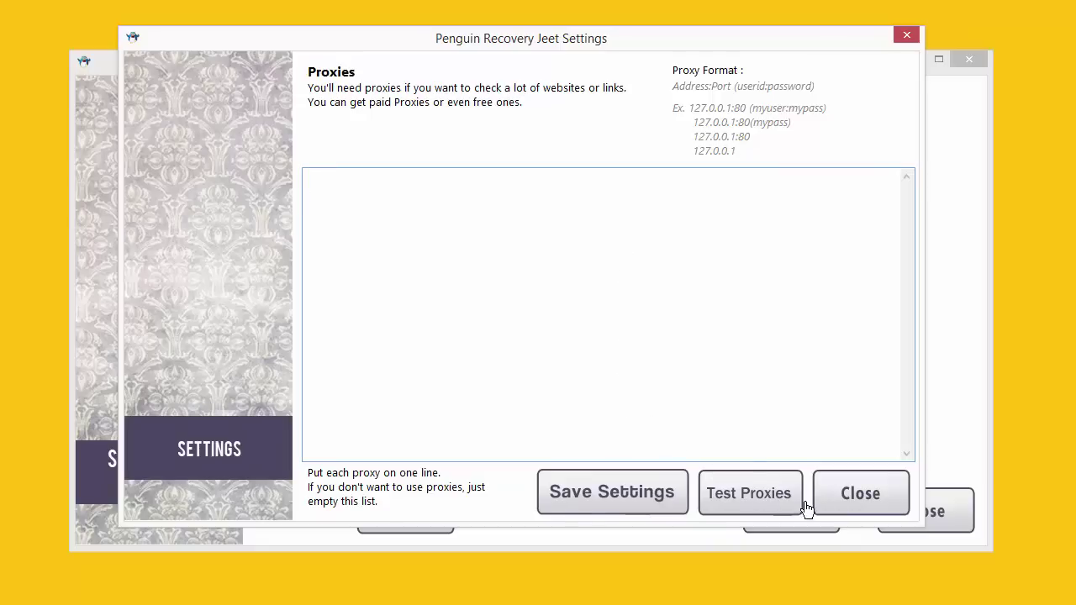
pyautogui.click(849, 501)
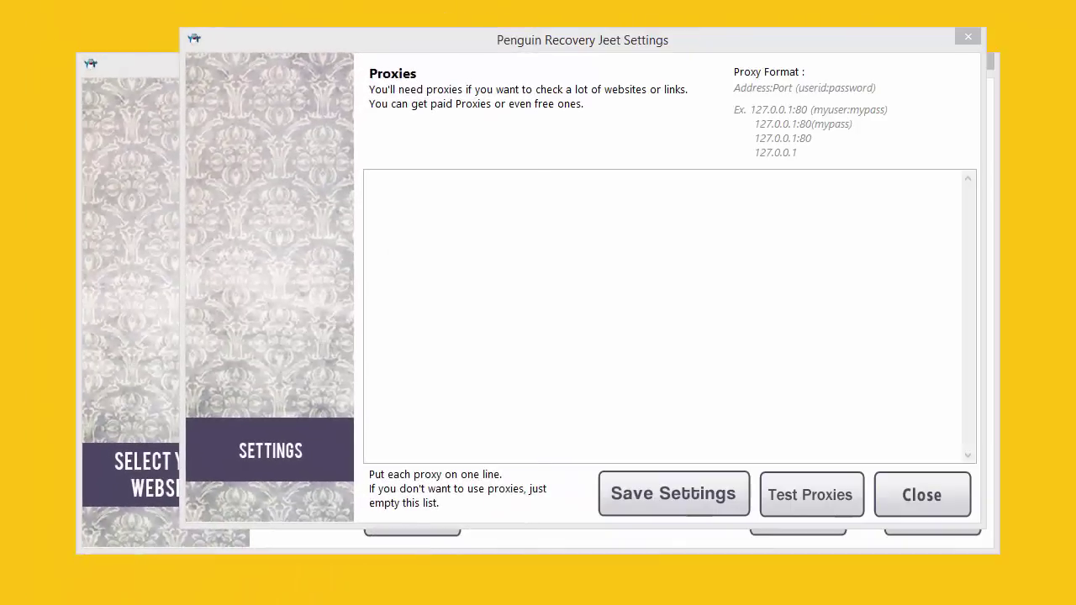
pyautogui.click(456, 295)
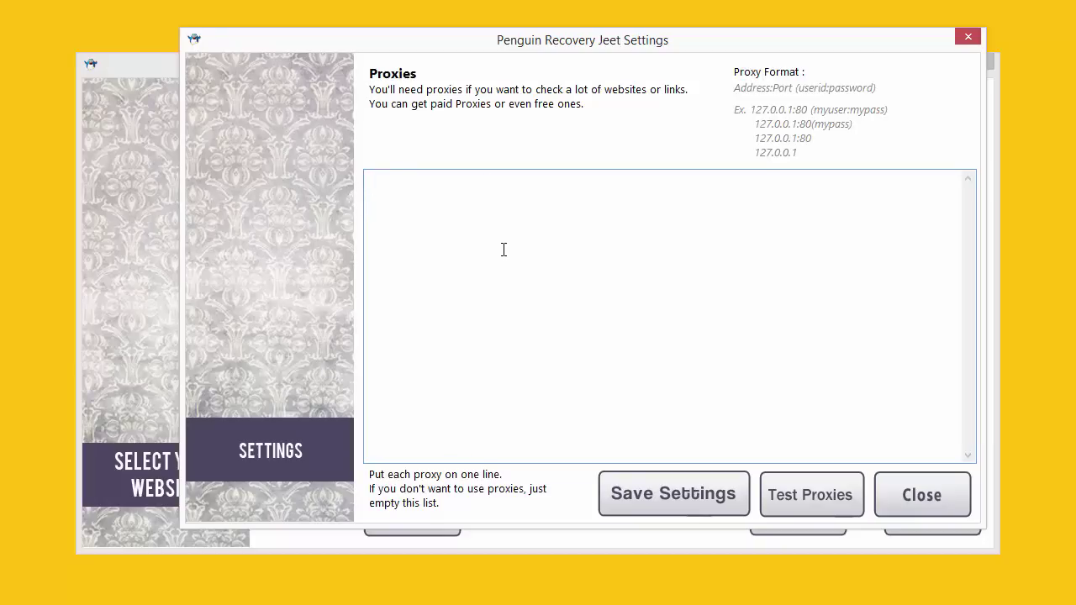
pyautogui.write('217.218.236.190 71.198.115.178 61.147.67.2')
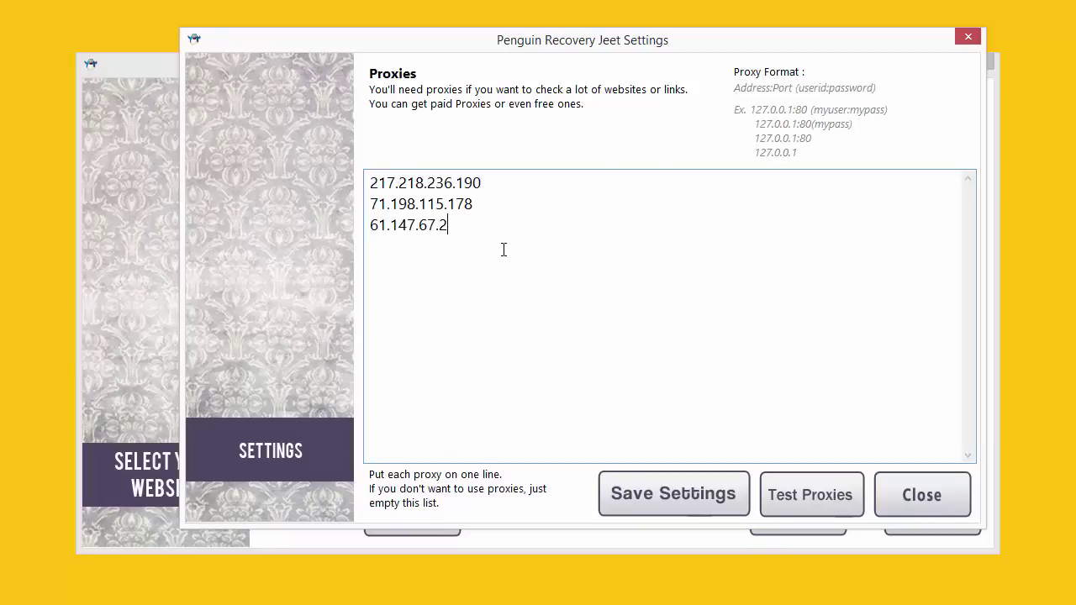
pyautogui.moveTo(482, 183); pyautogui.dragTo(320, 165)
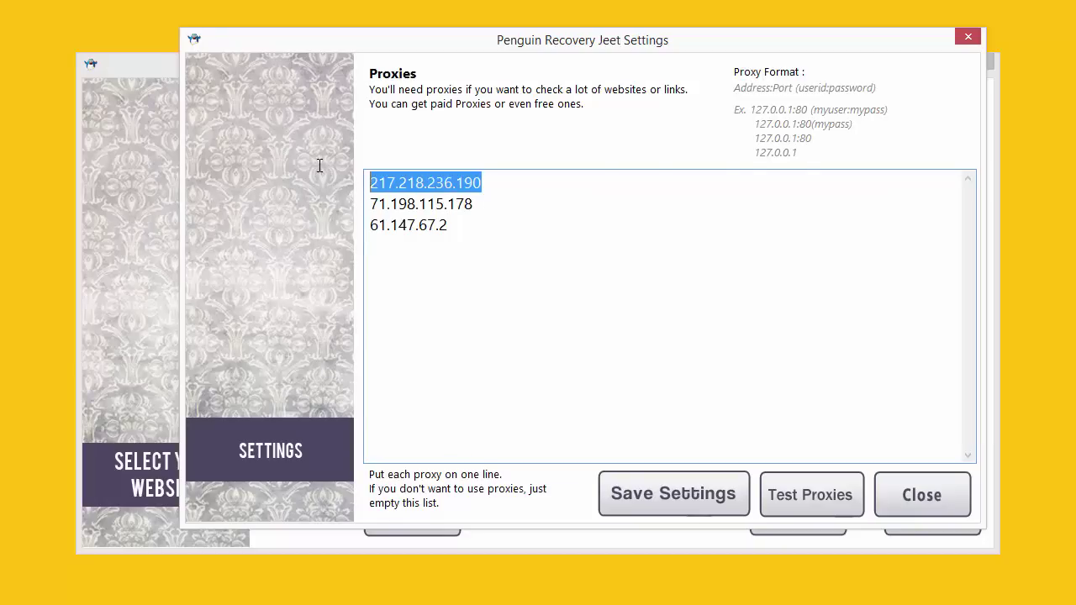
pyautogui.click(375, 183)
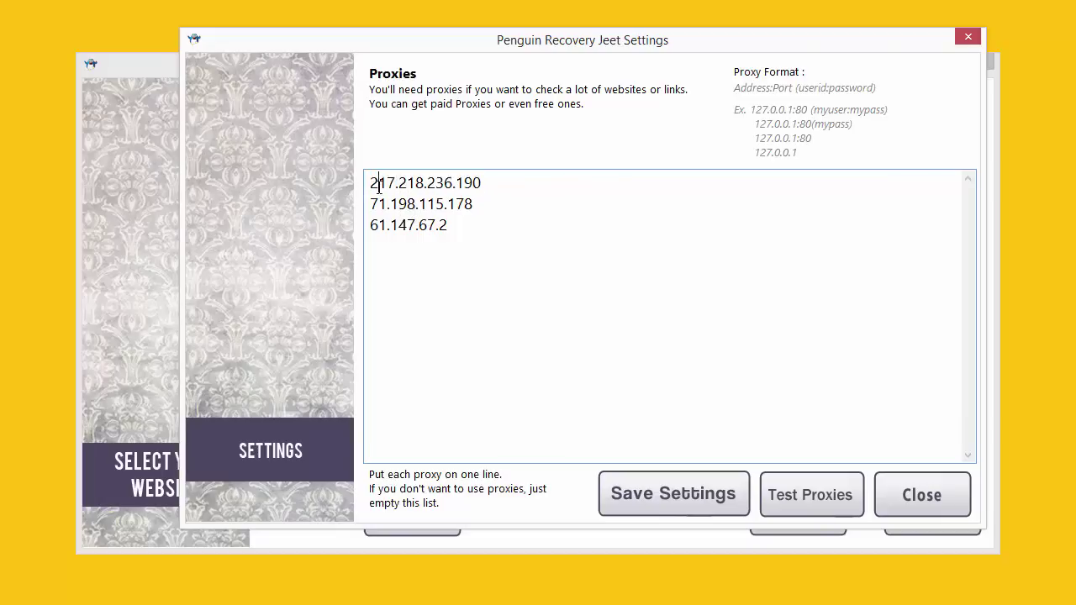
pyautogui.write('http://')
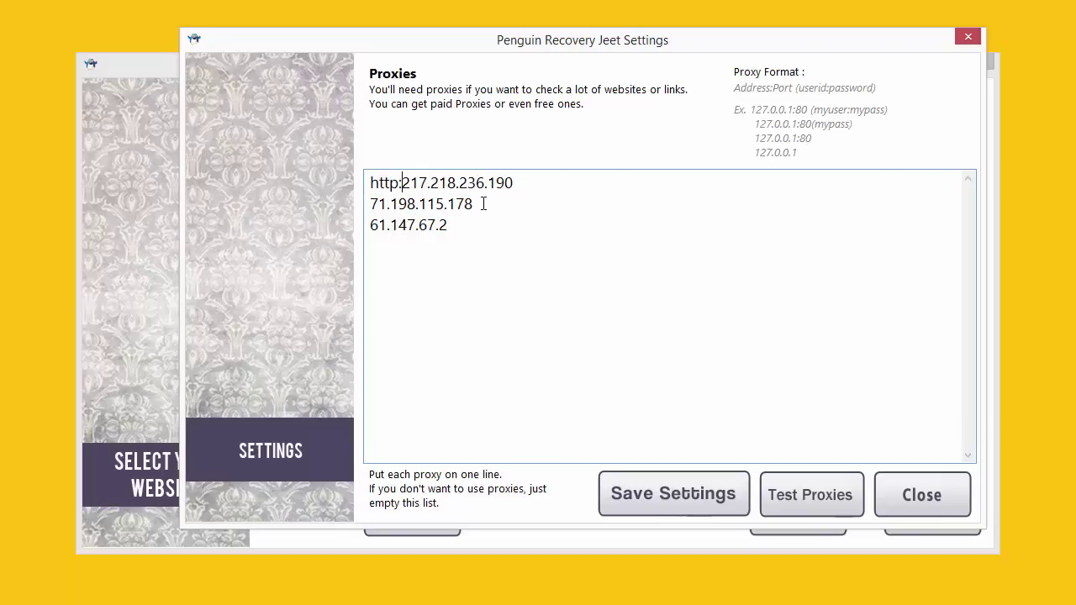
pyautogui.hotkey('shift', 'Home')
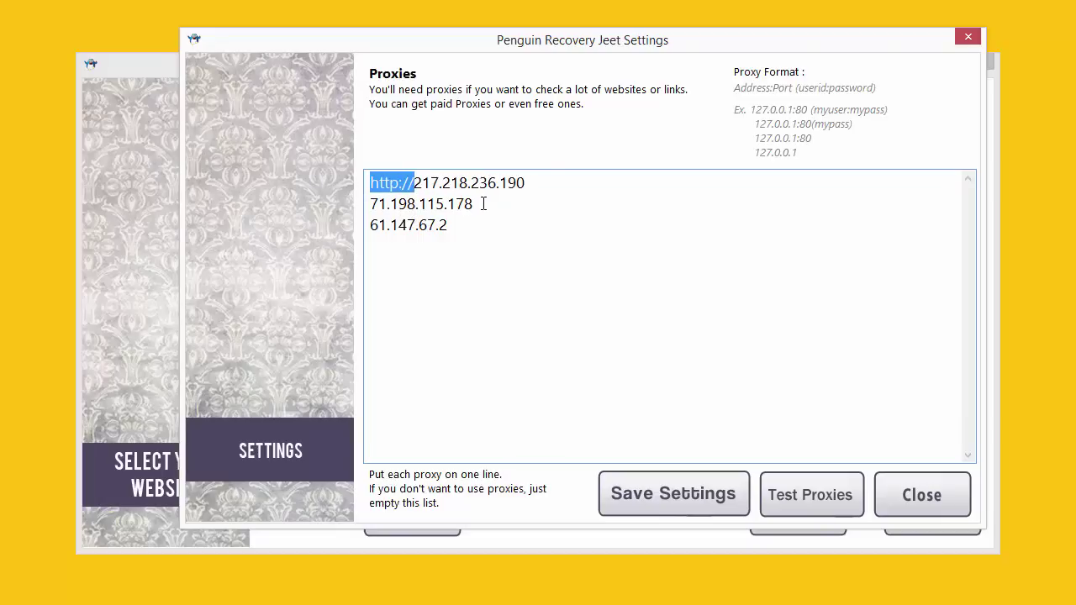
pyautogui.press('BackSpace')
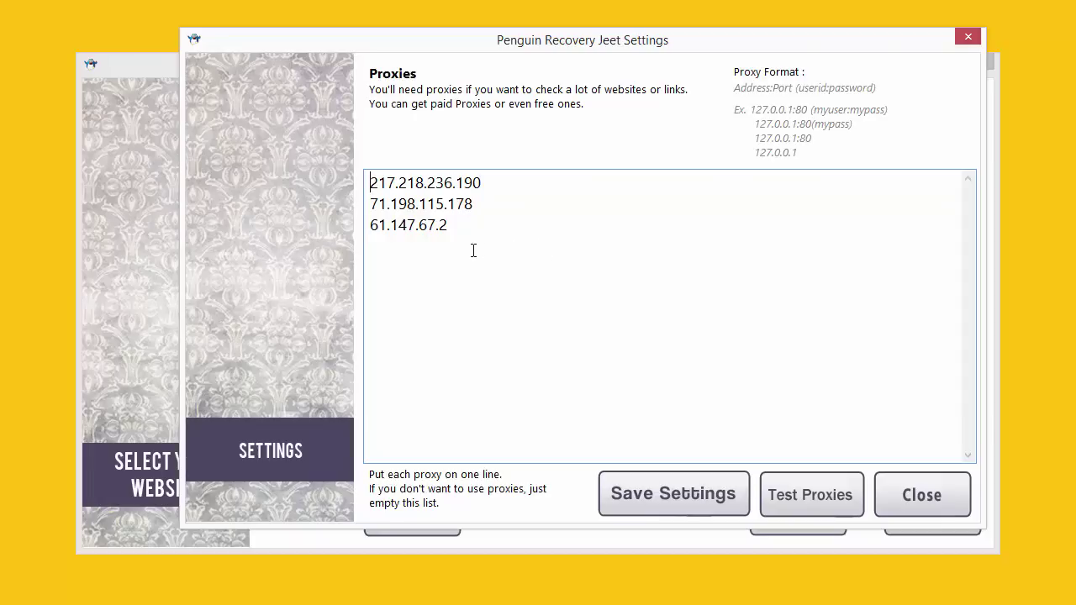
# - Run Test Proxies on the three addresses, which comments out the failing 61.147.67.2
pyautogui.moveTo(473, 249); pyautogui.dragTo(366, 180)
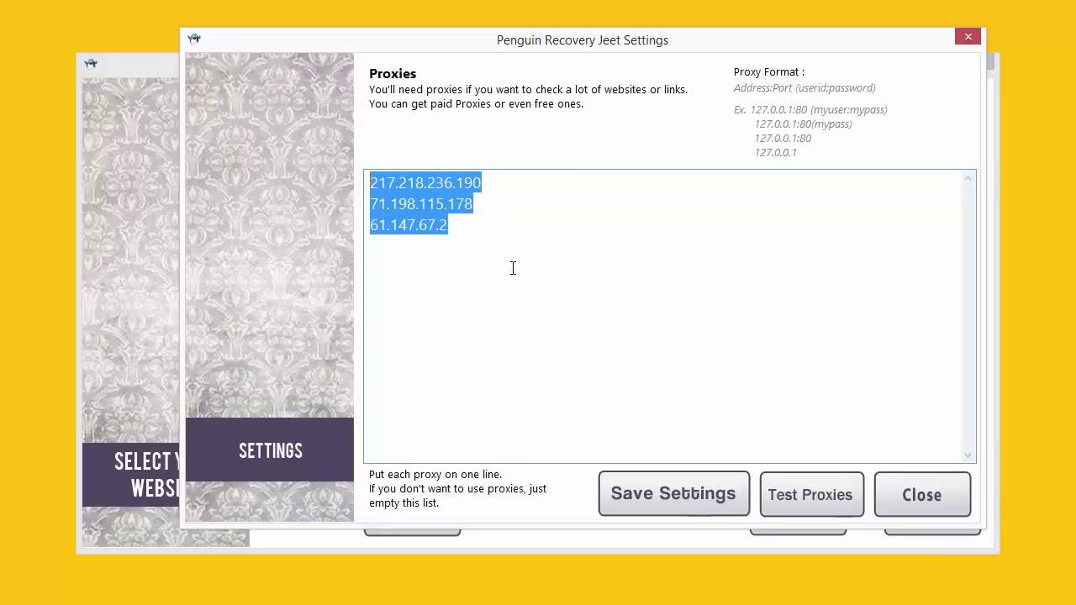
pyautogui.click(512, 268)
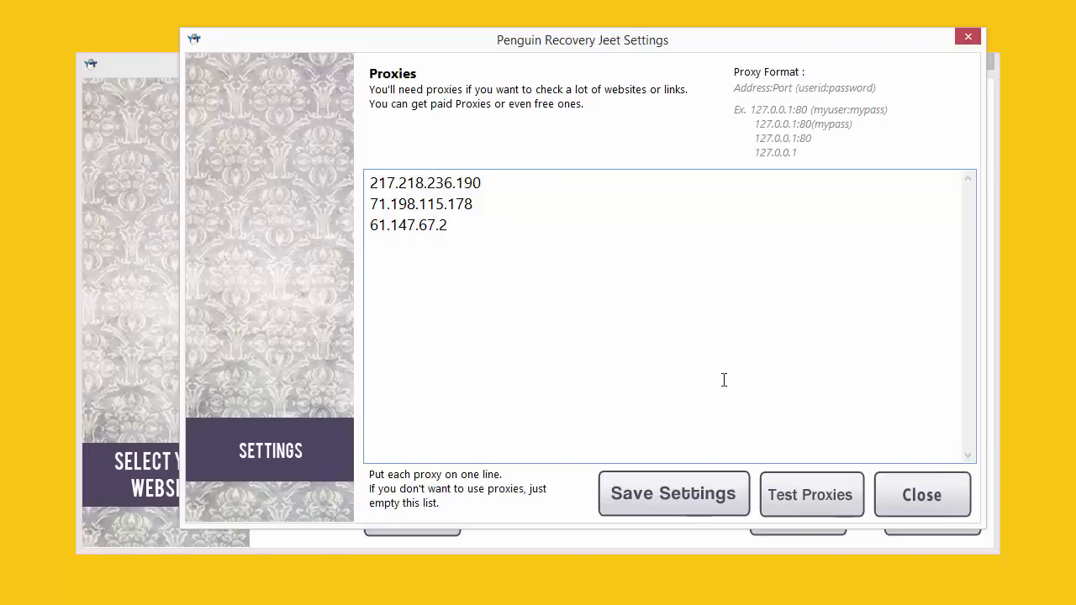
pyautogui.click(806, 507)
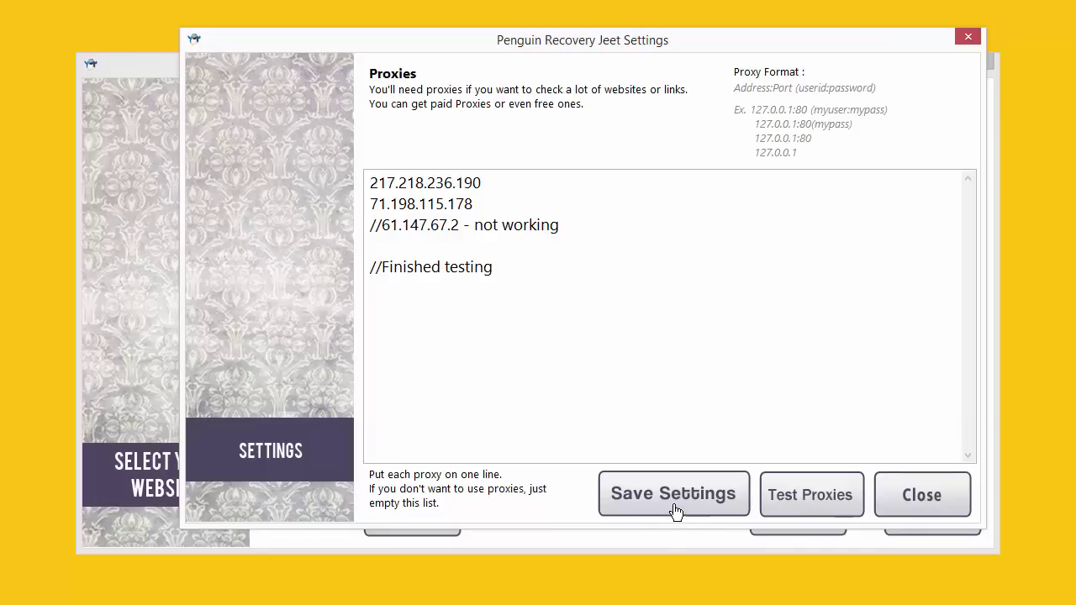
# - Delete the commented-out 61.147.67.2 line and testing note, then save the proxy list
pyautogui.moveTo(389, 225); pyautogui.dragTo(370, 226)
pyautogui.moveTo(392, 267); pyautogui.dragTo(368, 267)
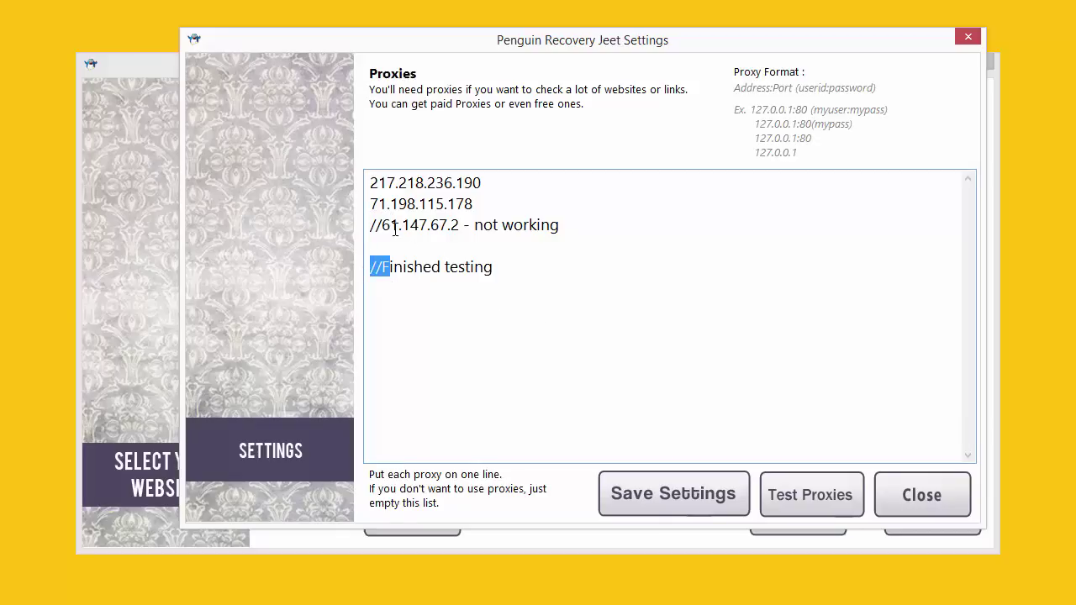
pyautogui.moveTo(475, 204); pyautogui.dragTo(538, 283)
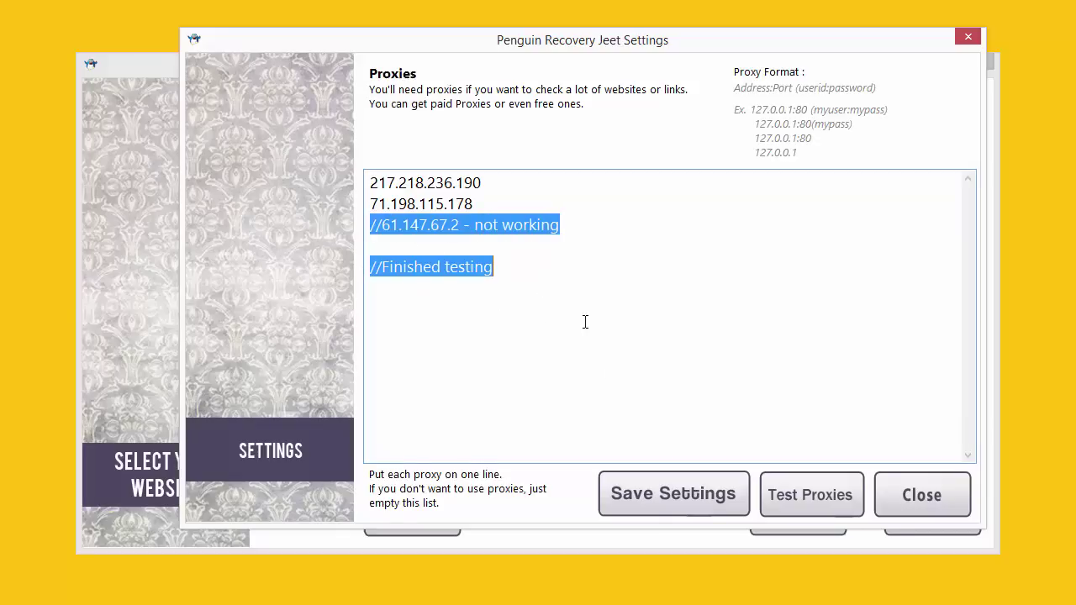
pyautogui.click(668, 497)
pyautogui.click(790, 405)
pyautogui.click(894, 505)
# - Reopen the proxy settings to confirm only the two working proxies remain
pyautogui.click(834, 528)
pyautogui.click(721, 340)
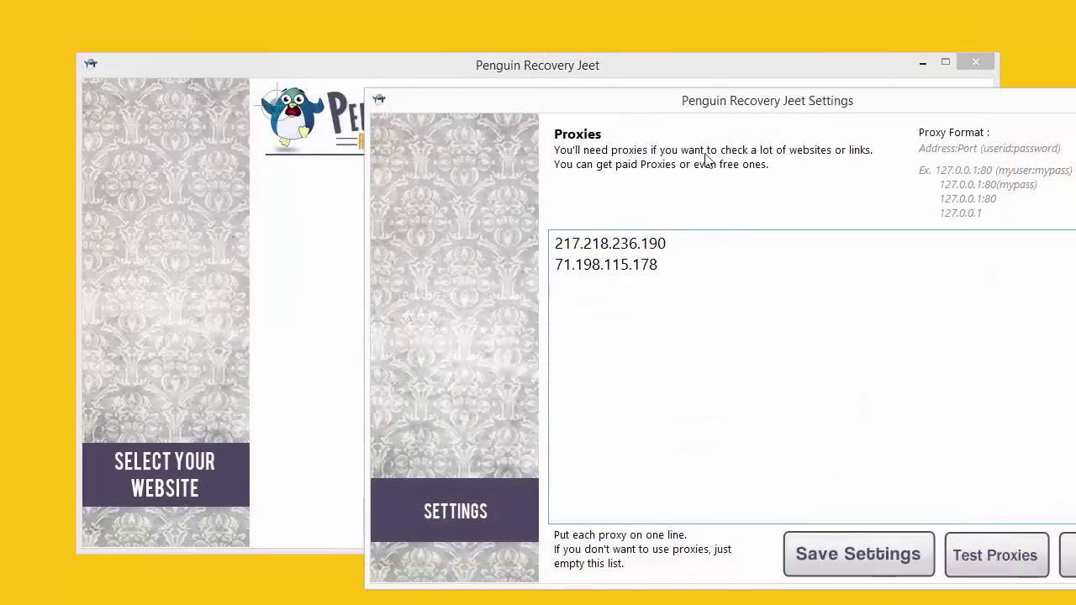
pyautogui.moveTo(696, 107); pyautogui.dragTo(542, 73)
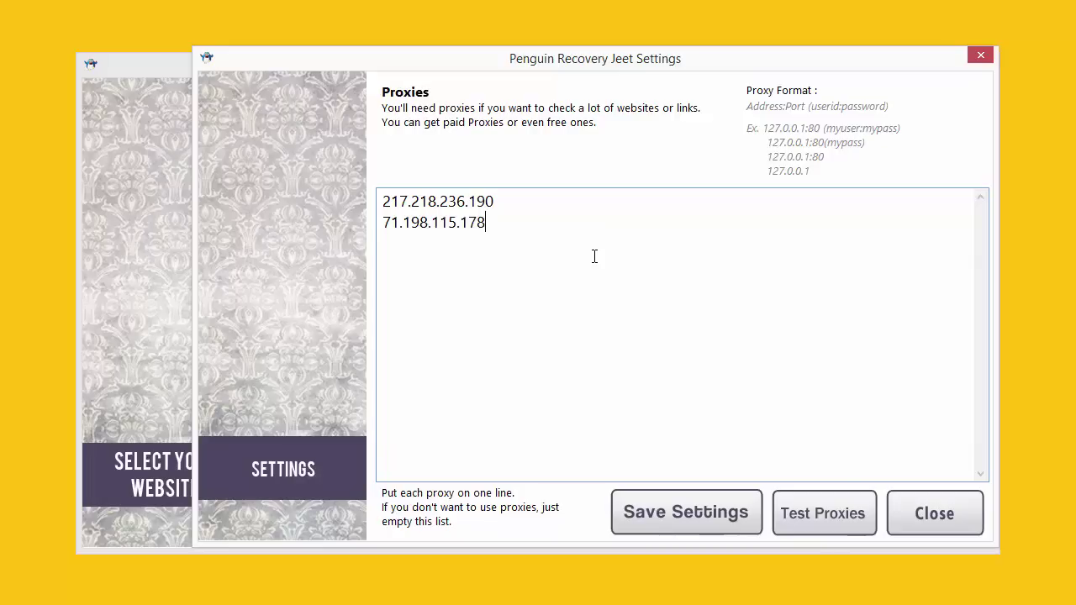
# - Append port :80 to 71.198.115.178, deleting the stray 0 typed after the first proxy
pyautogui.write(':80')
pyautogui.write('0')
pyautogui.press('BackSpace')
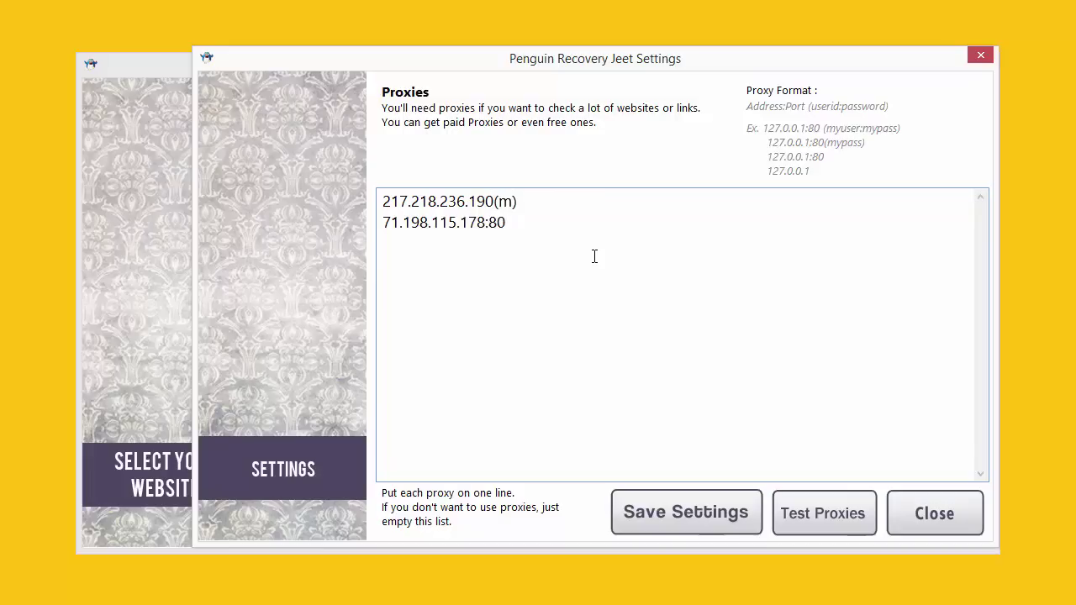
# - Append username:password credentials in parentheses after the first proxy, 217.218.236.190
pyautogui.write('ypass')
pyautogui.press('Left')
pyautogui.press('Left')
pyautogui.press('Left')
pyautogui.press('Left')
pyautogui.press('Left')
pyautogui.press('Left')
pyautogui.press('Left')
pyautogui.press('Right')
pyautogui.write('myusername:')
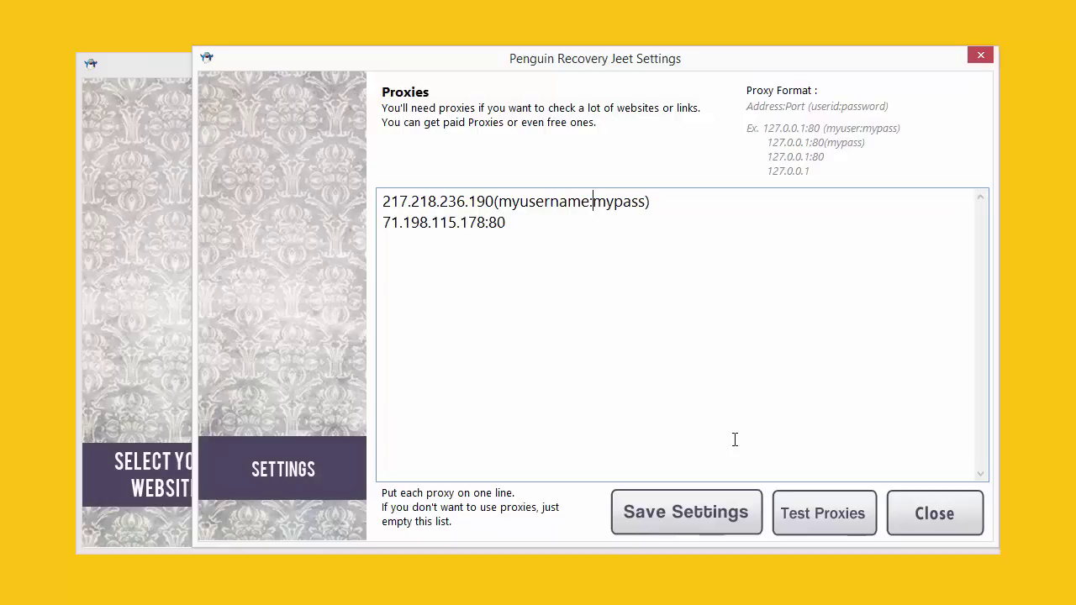
# - Delete the parenthesised credentials from line 1, restoring the trailing 0 of 217.218.236.190
pyautogui.moveTo(498, 203); pyautogui.dragTo(687, 209)
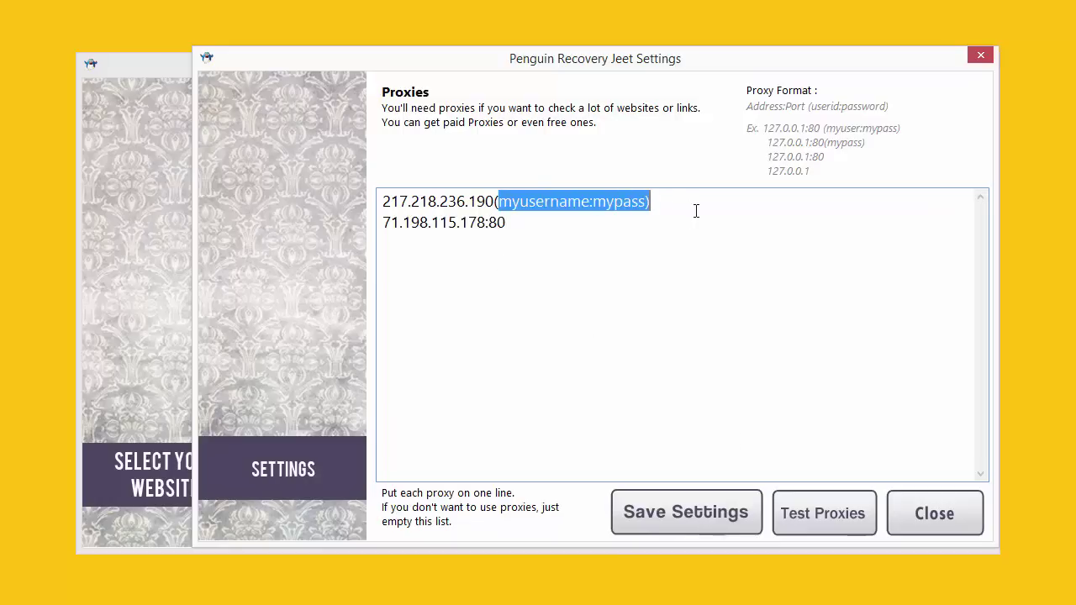
pyautogui.press('BackSpace')
pyautogui.press('BackSpace')
pyautogui.press('BackSpace')
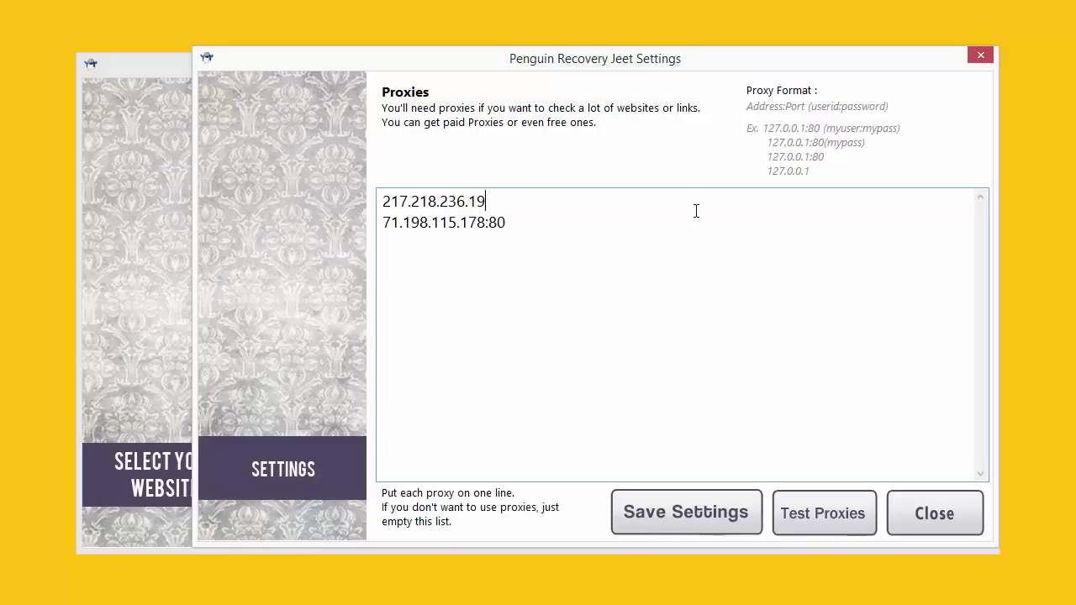
pyautogui.write('0')
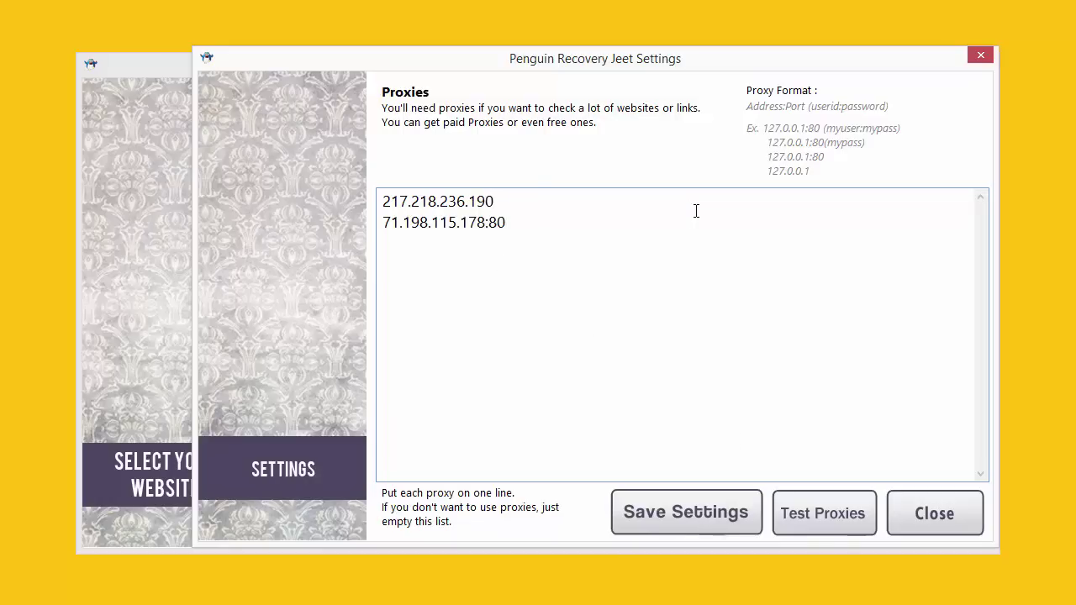